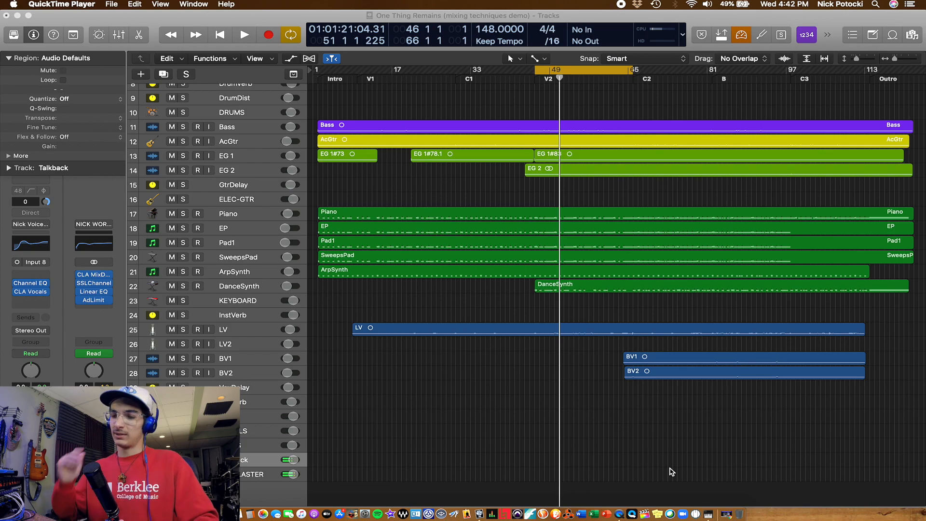
- Solo the AcGtr track and play it back over the looped V2 section
click(245, 143)
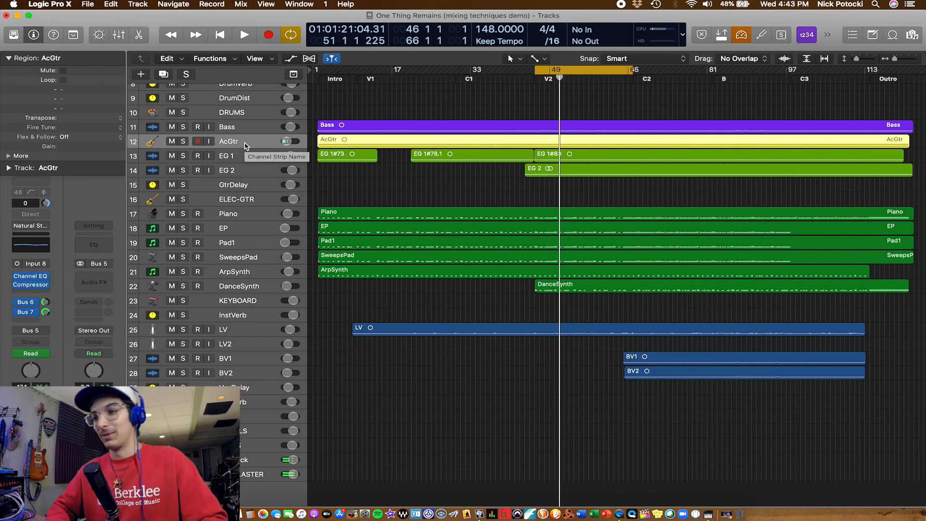
click(183, 141)
key(space)
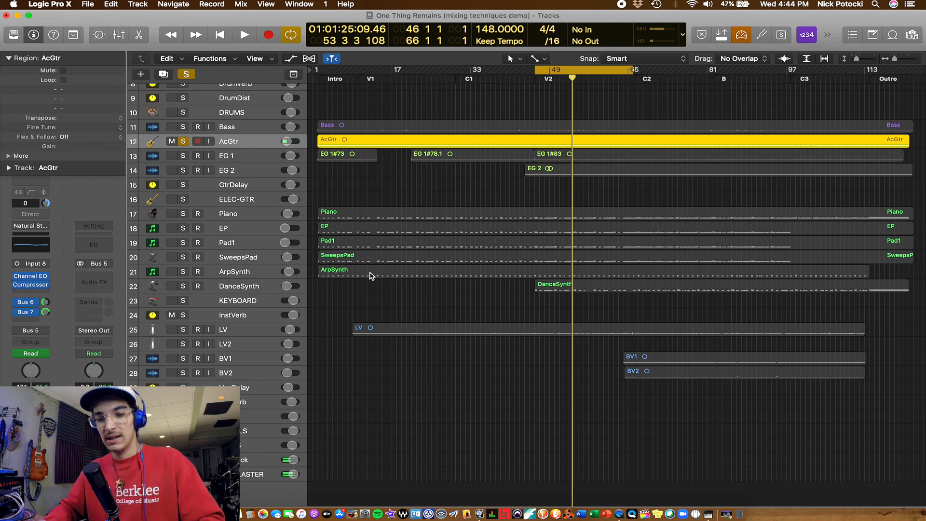
- Examine the Compressor on the AcGtr track during playback, and close it when done
click(31, 286)
drag(351, 41, 510, 129)
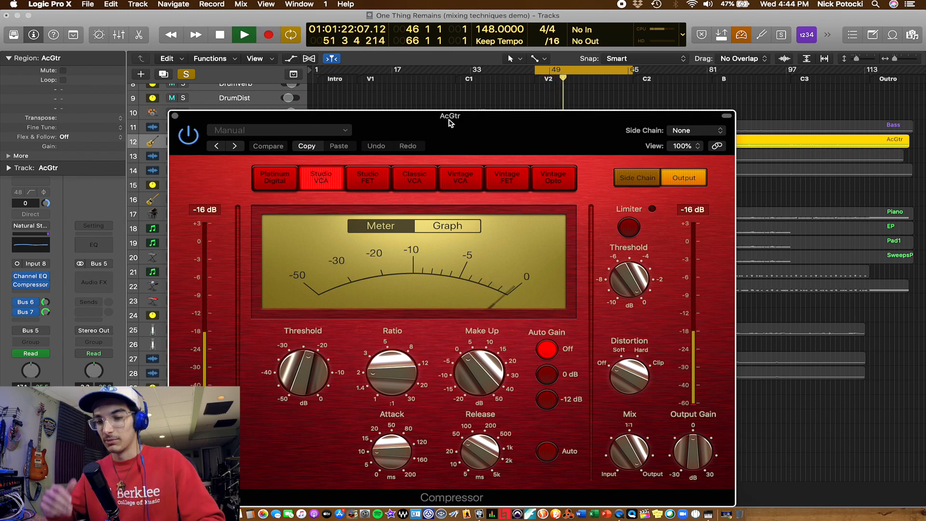
drag(449, 122, 453, 122)
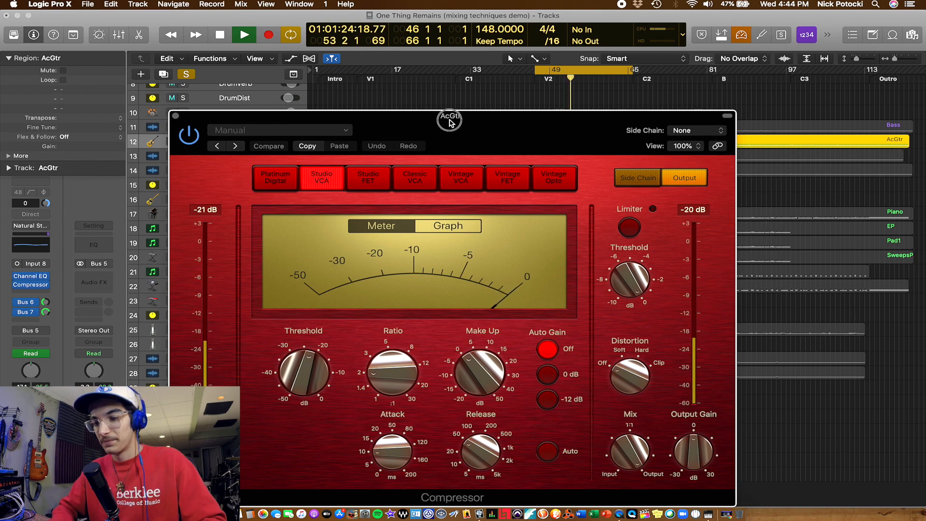
click(180, 118)
key(space)
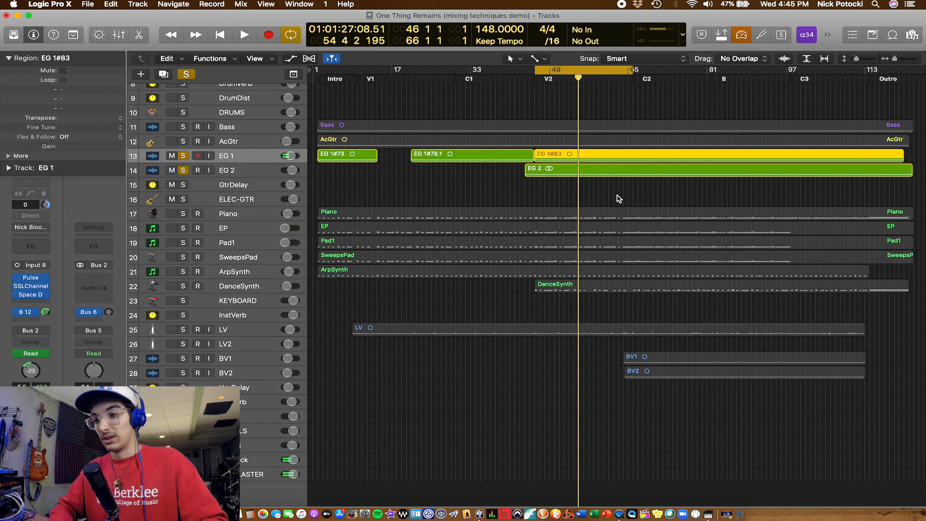
- Listen to the soloed EG 1 and EG 2 tracks together, and clear all solos
key(space)
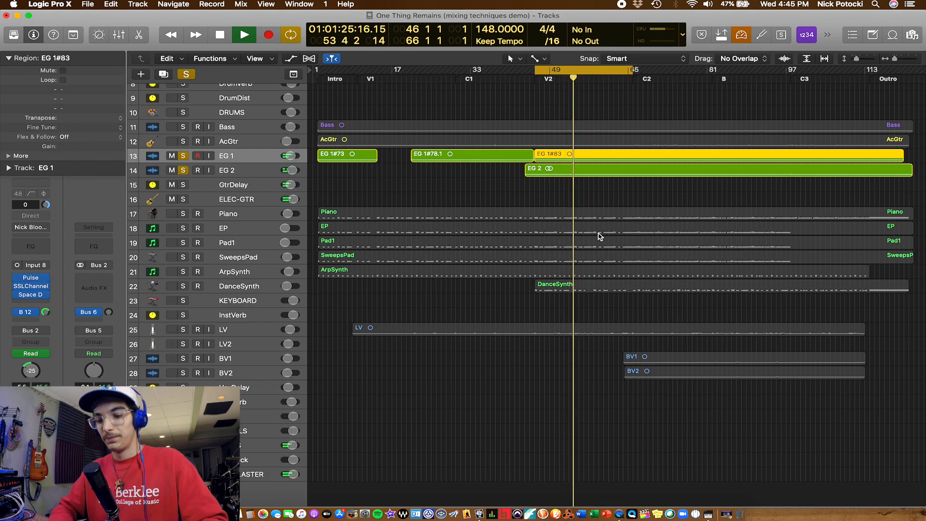
key(space)
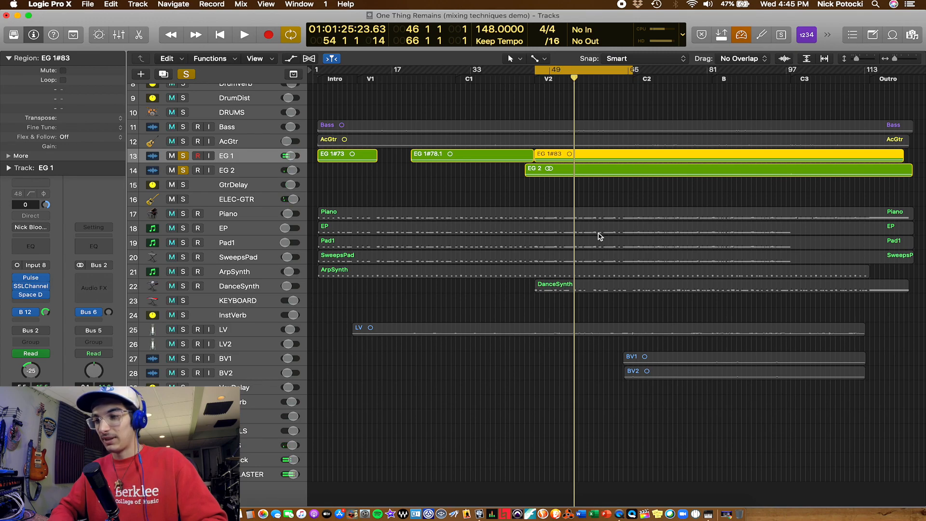
click(187, 75)
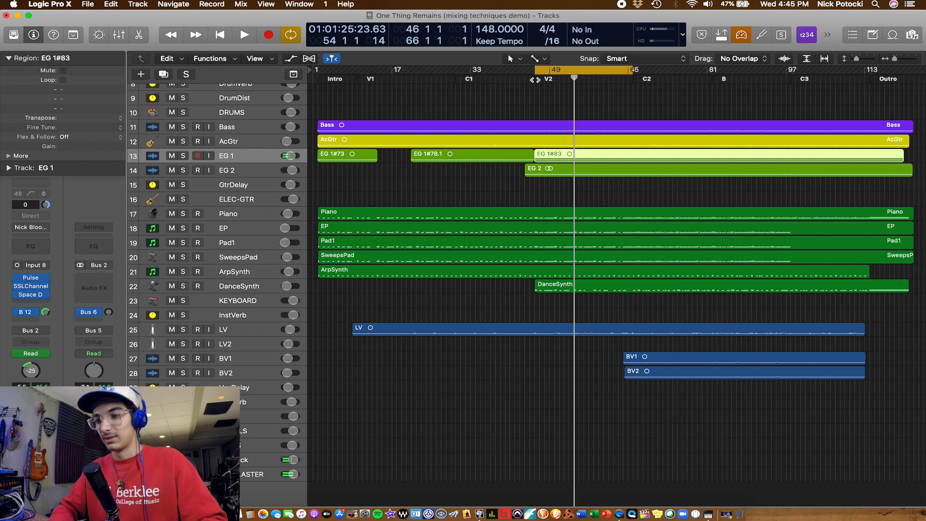
- Play the full mix from V2, comparing it with EG 1 and EG 2 muted and unmuted
double_click(536, 79)
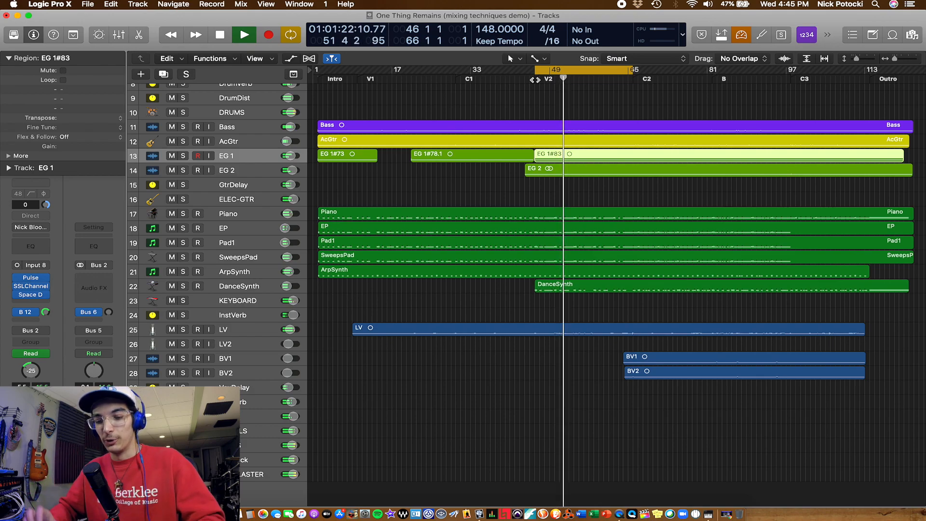
click(172, 155)
click(172, 170)
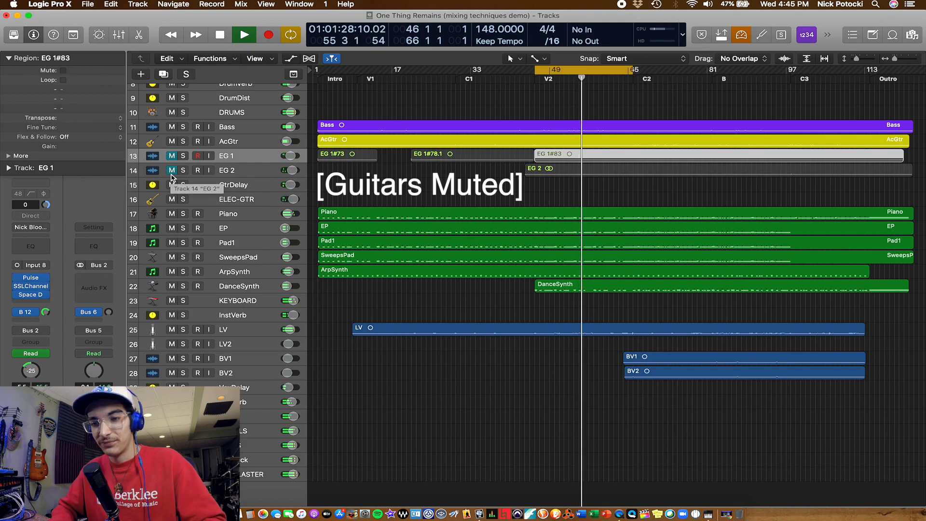
click(172, 170)
click(172, 156)
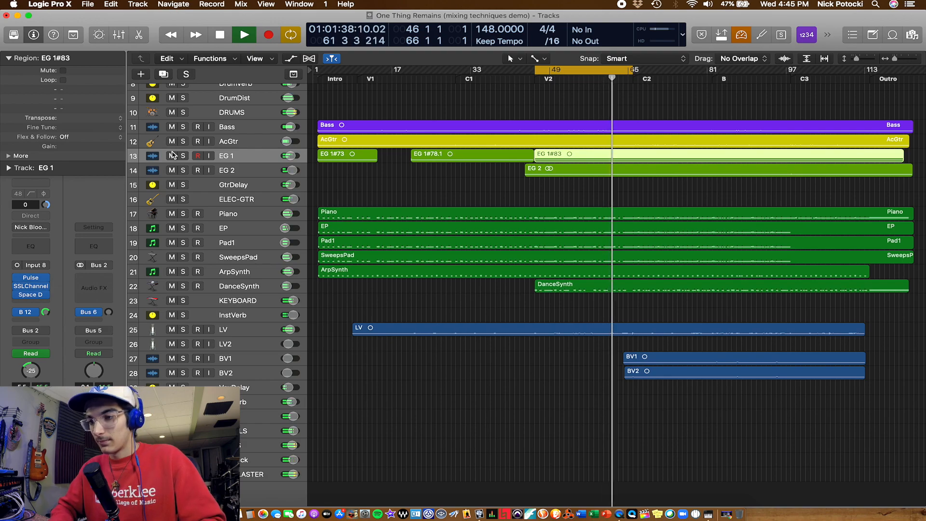
key(space)
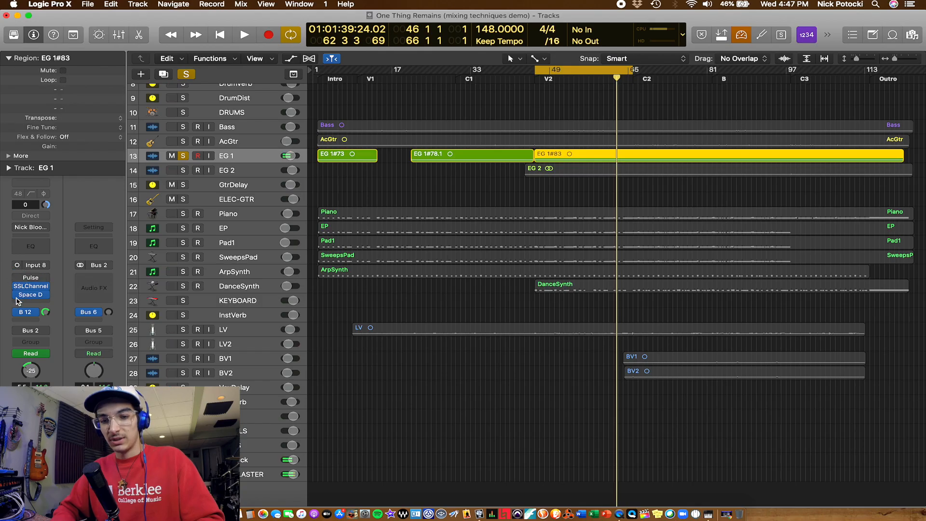
- Bypass the SSLChannel and Space D inserts and the B 12 send on EG 1, and audition the dry guitar
drag(15, 285, 16, 299)
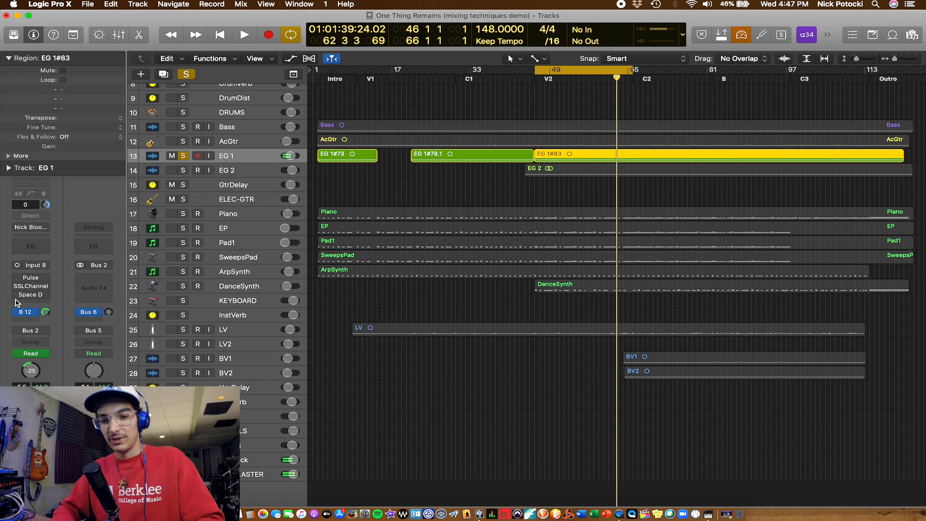
click(16, 312)
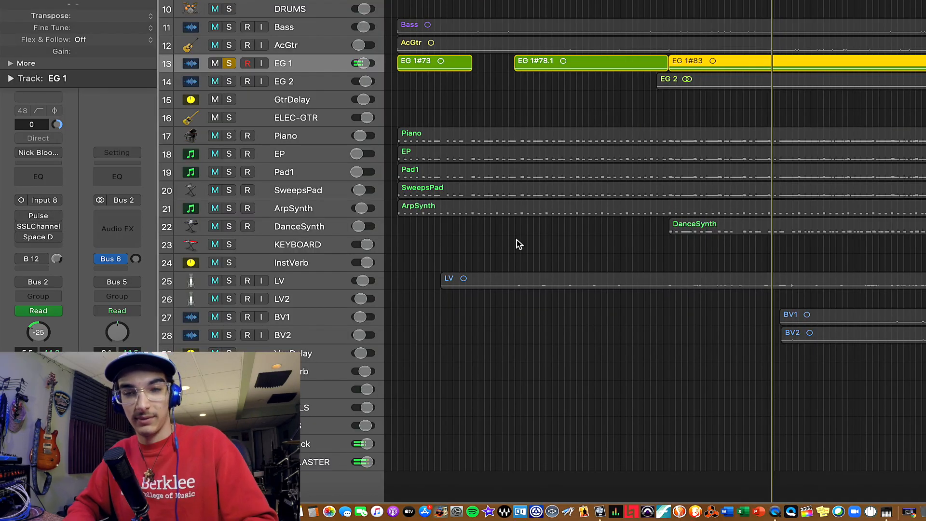
key(space)
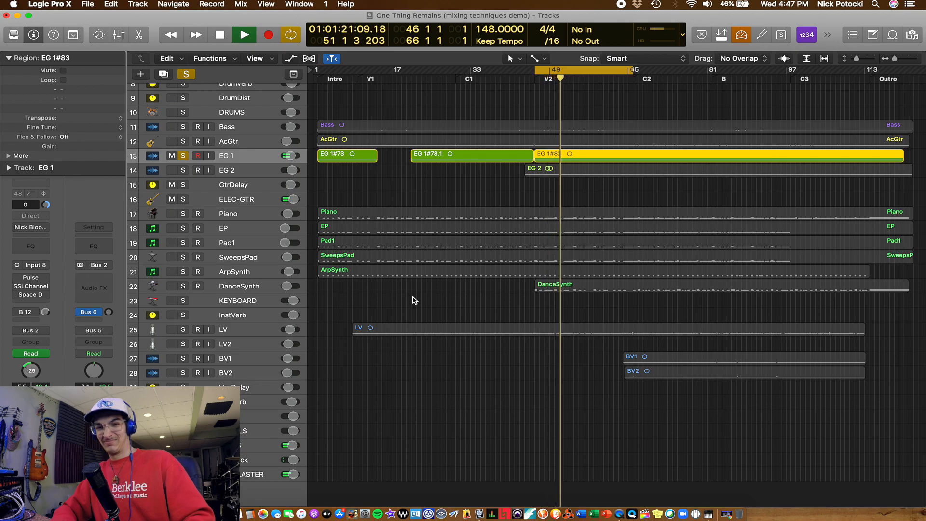
key(space)
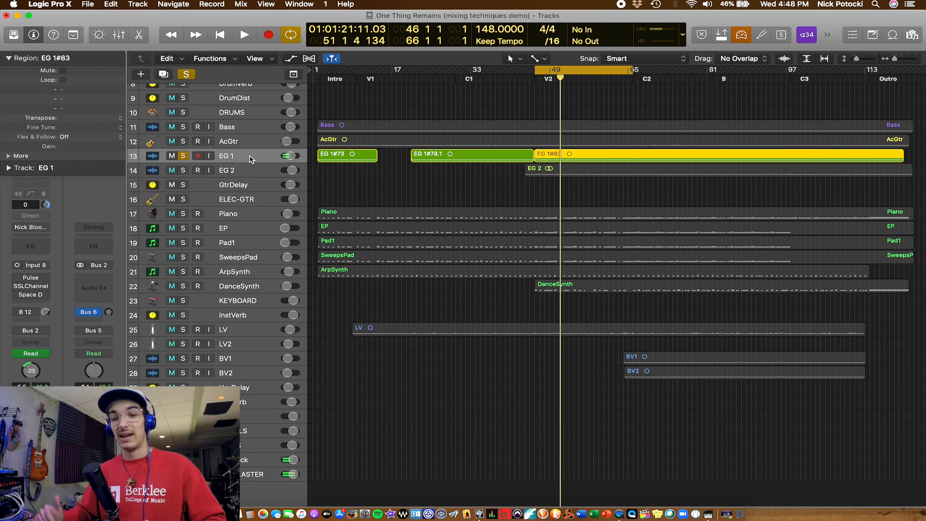
- Compare the Pulse cabinet plug-in on EG 1 on and off during playback, leave it enabled and close its window
click(30, 278)
drag(265, 32, 476, 127)
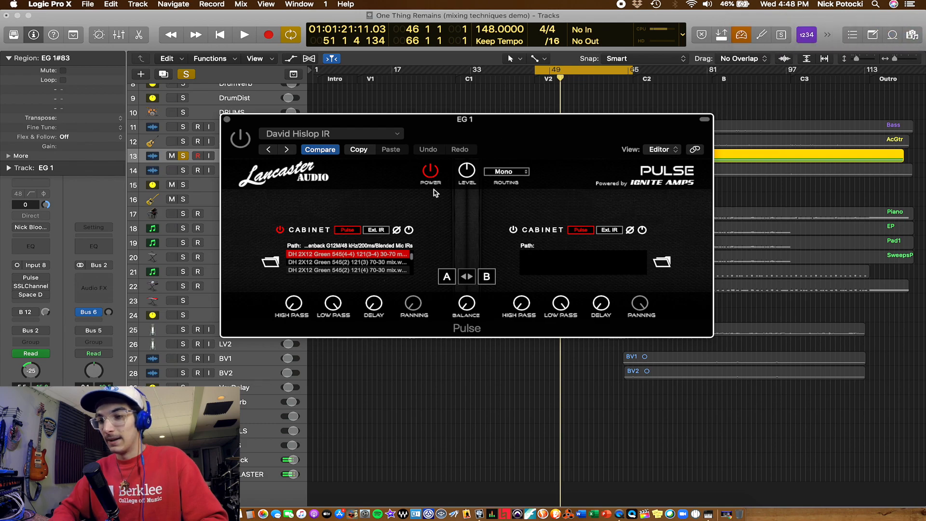
drag(488, 143, 495, 212)
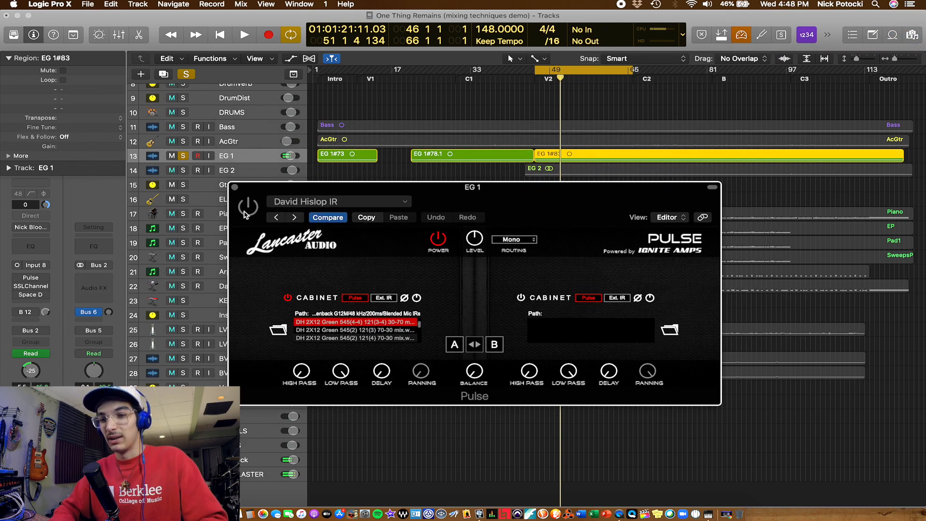
key(space)
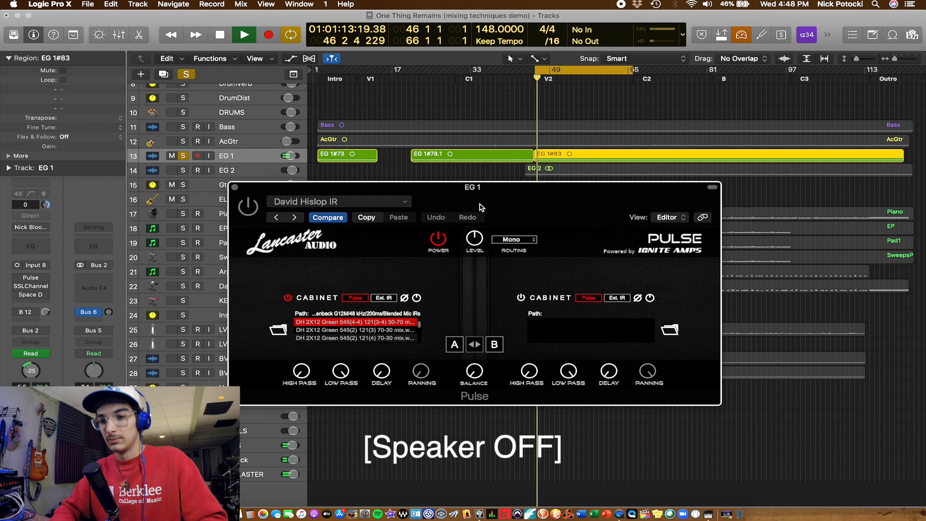
click(249, 206)
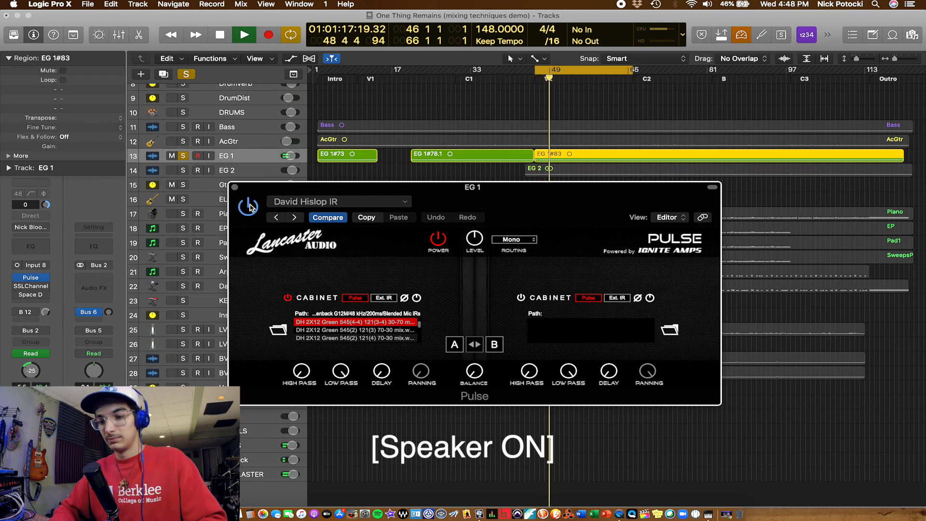
click(249, 205)
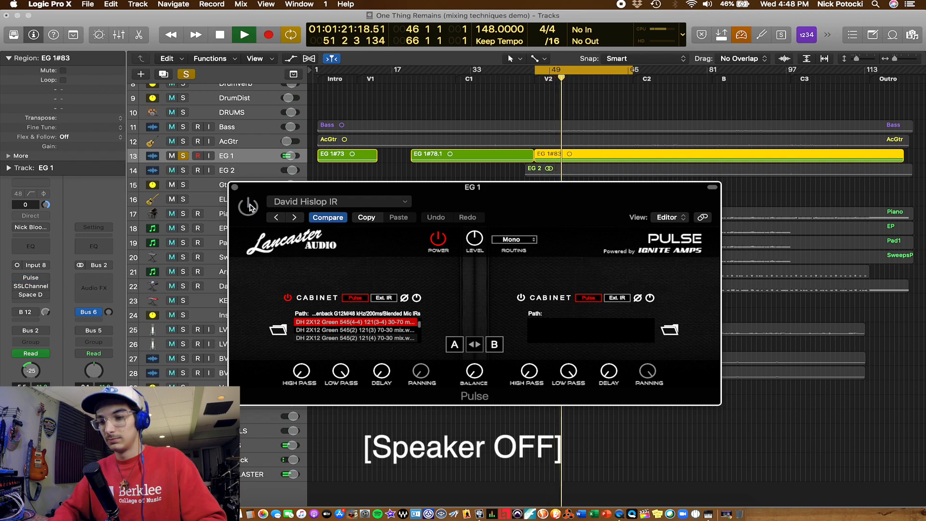
click(248, 206)
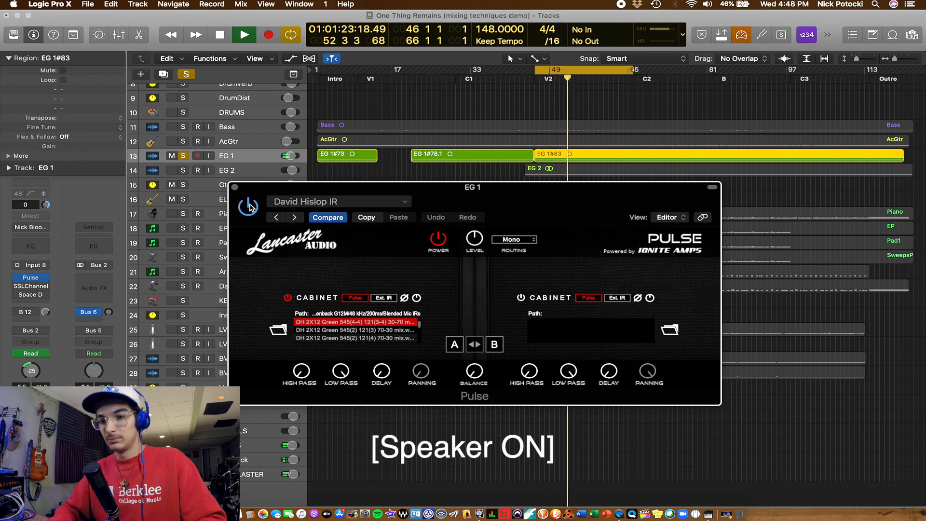
key(space)
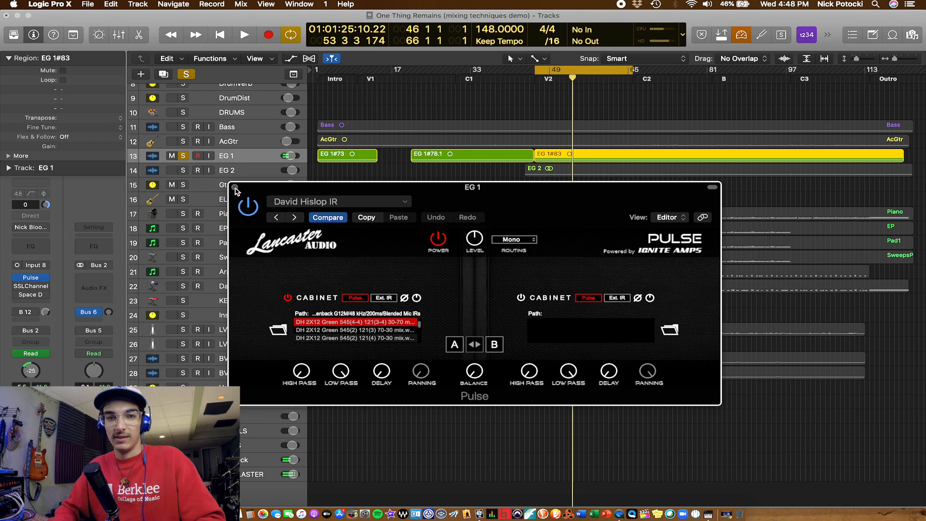
click(235, 188)
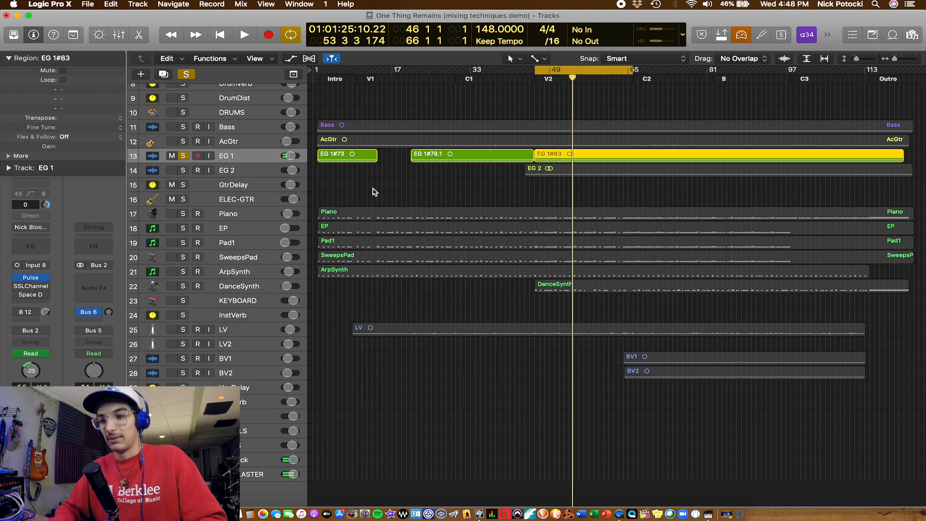
- Open the SSLChannel plug-in on EG 1 and nudge its low-pass filter control
click(373, 189)
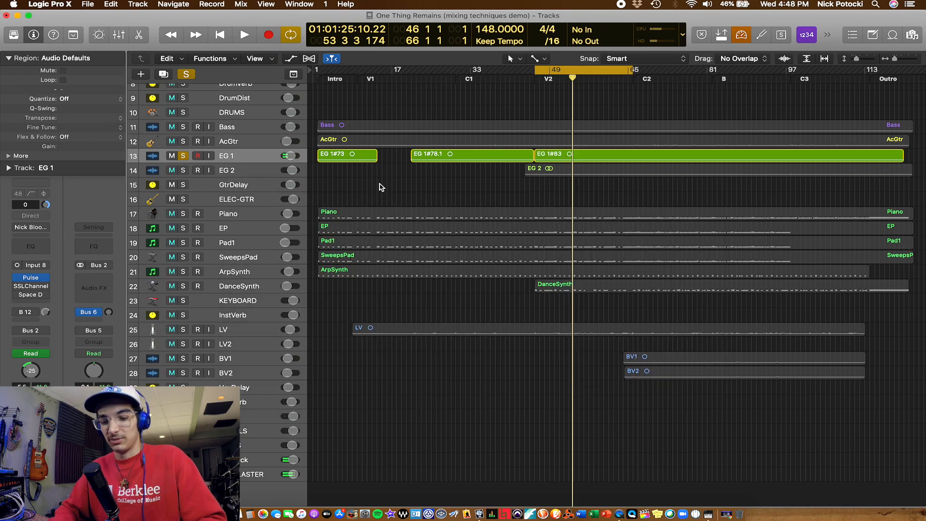
click(29, 286)
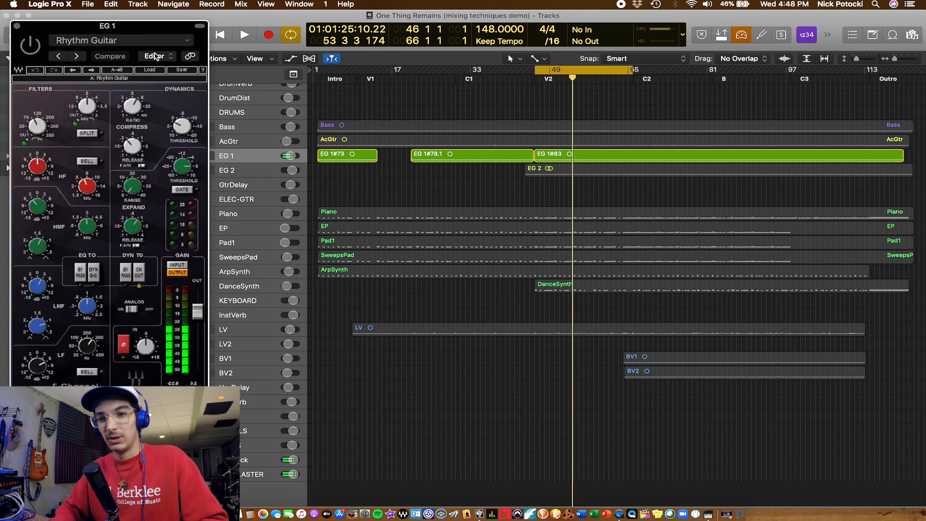
drag(130, 27, 386, 72)
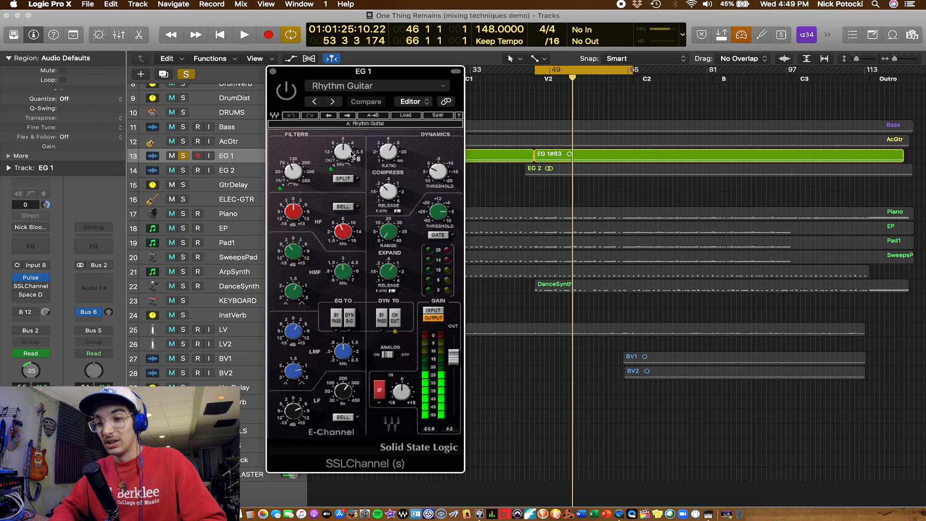
drag(344, 152, 343, 151)
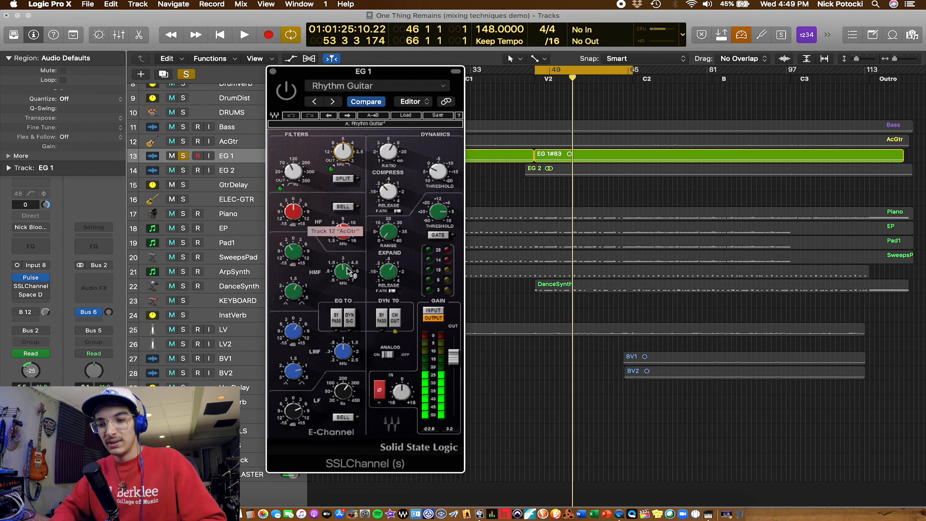
- Enable SSLChannel on EG 1 and vary the HMF gain at 3 kHz during playback to hear its effect
mouse_move(348, 274)
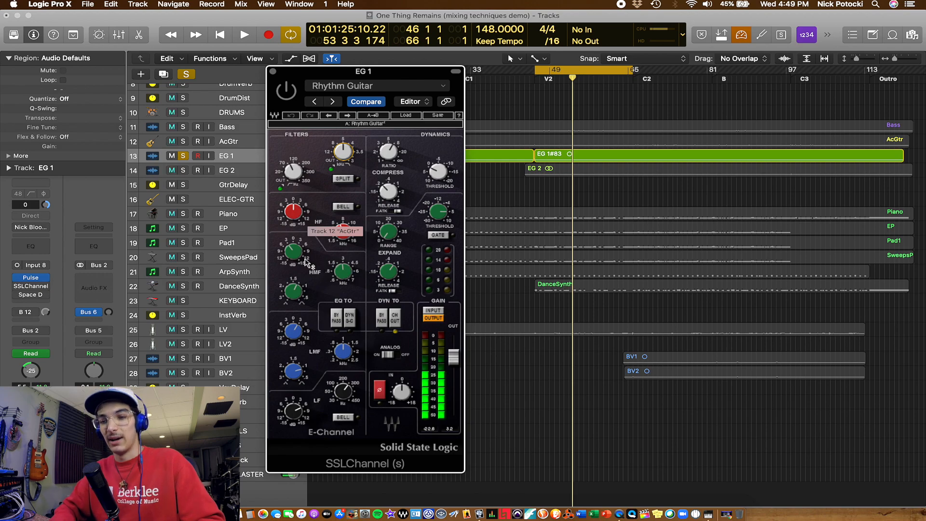
mouse_move(299, 251)
key(space)
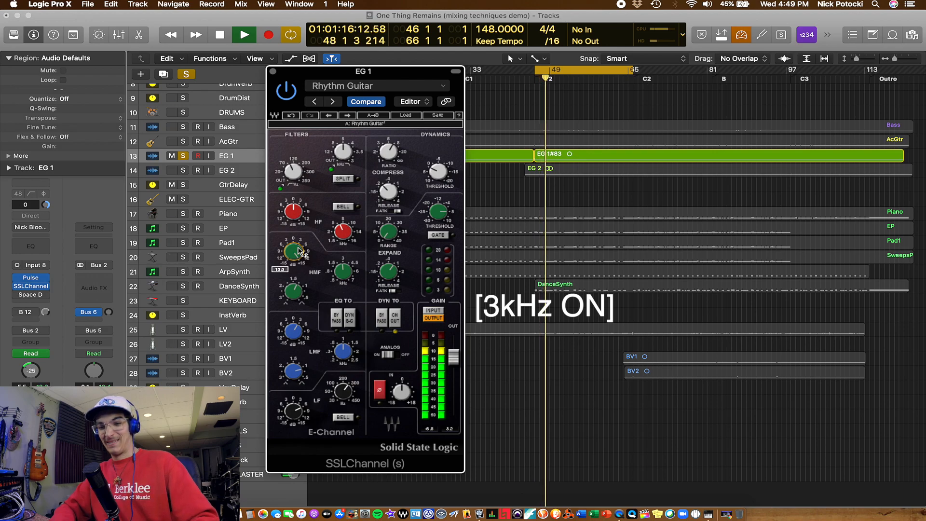
drag(296, 252, 295, 277)
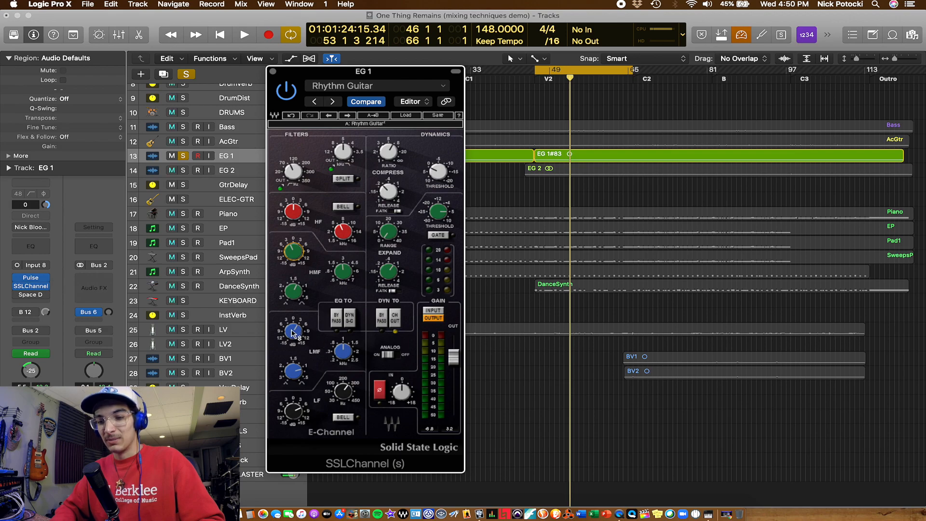
- Vary the LMF gain in SSLChannel during playback to hear its effect on EG 1
mouse_move(294, 332)
drag(294, 333, 295, 357)
key(space)
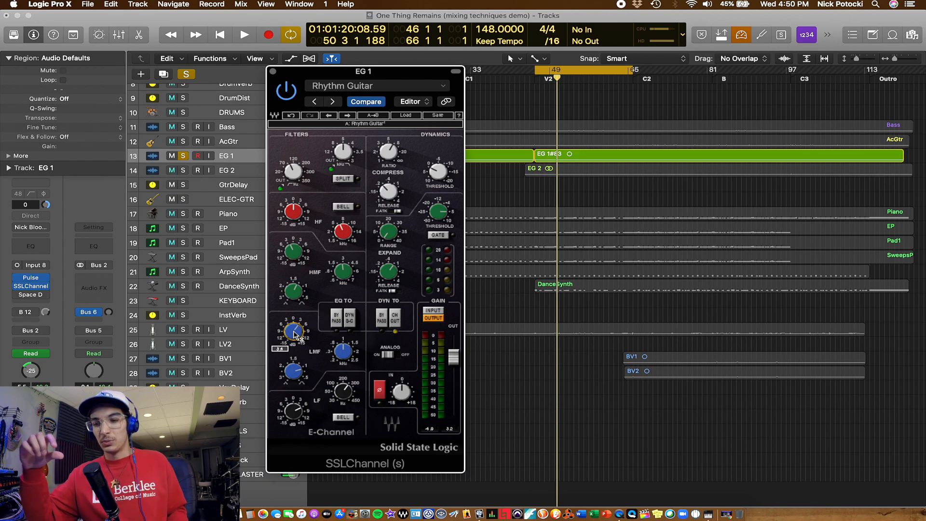
- Boost the SSLChannel LMF gain, adjust the band's frequency, and return the gain to a moderate boost
scroll(295, 333, up, 10)
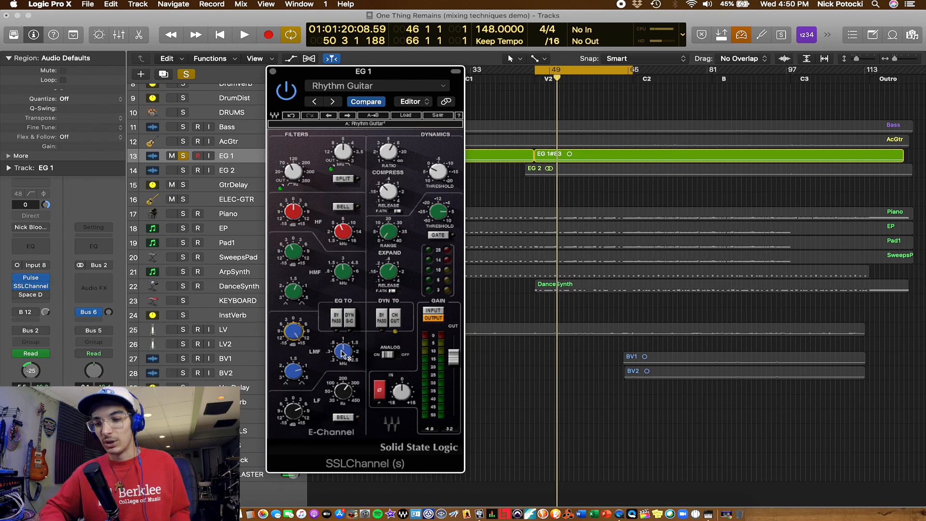
drag(343, 351, 343, 338)
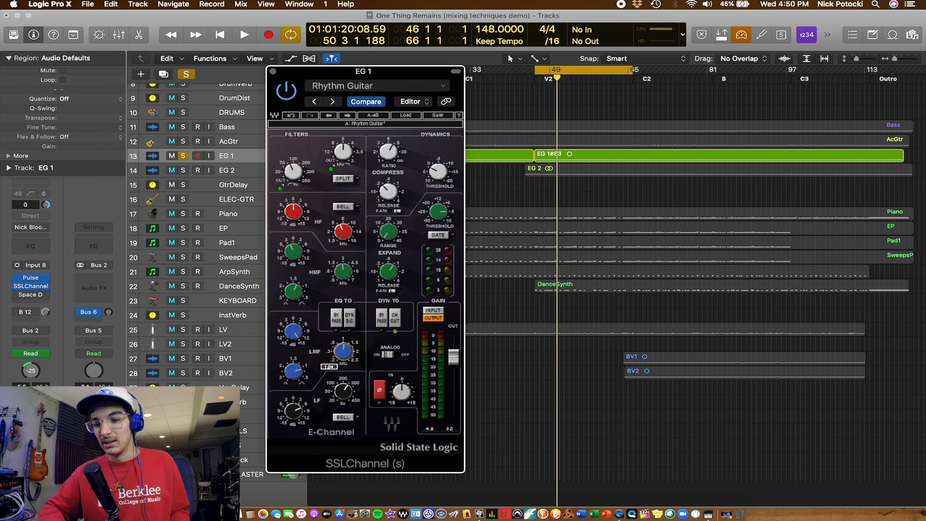
drag(293, 332, 293, 341)
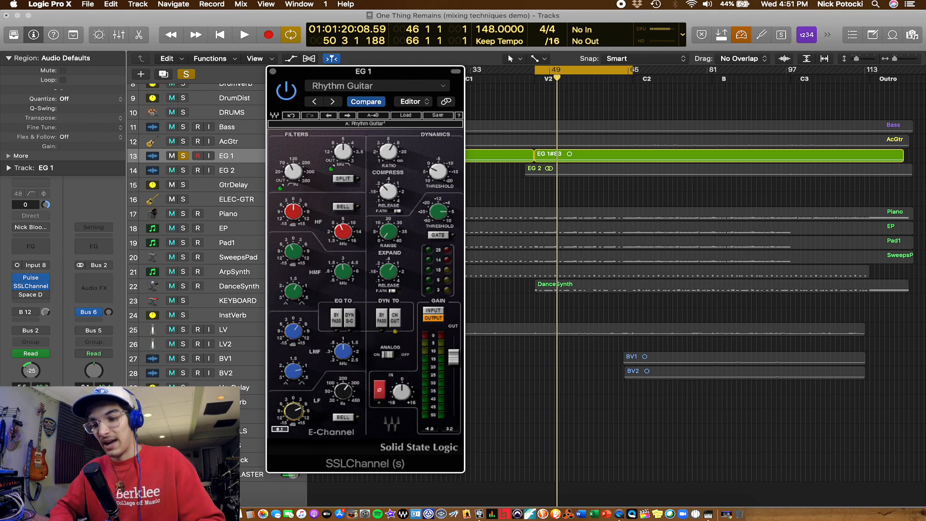
- Adjust the LF gain in SSLChannel during playback to hear its effect on EG 1, and close the plug-in
key(space)
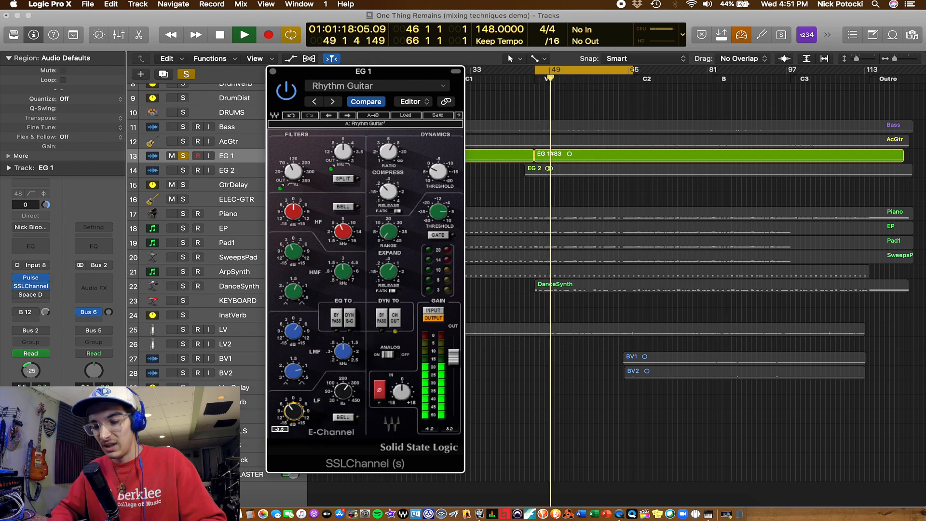
drag(293, 411, 293, 390)
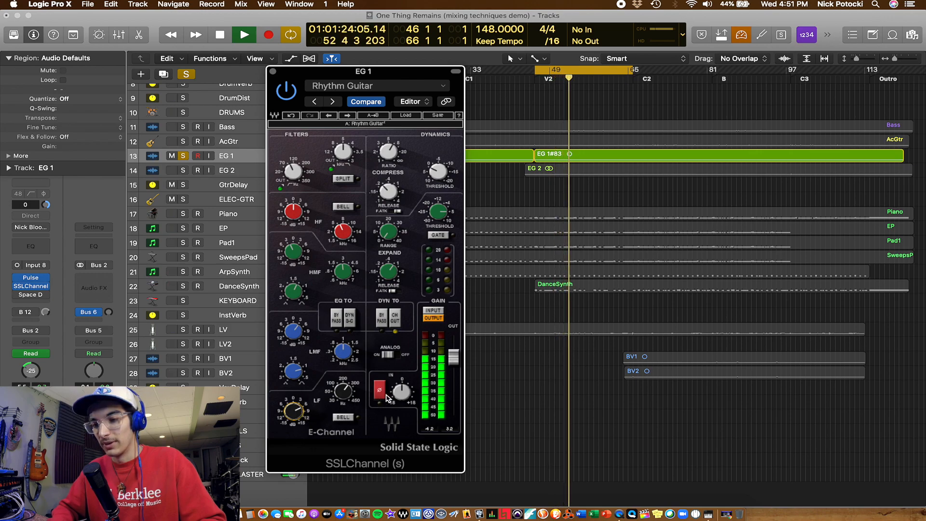
key(space)
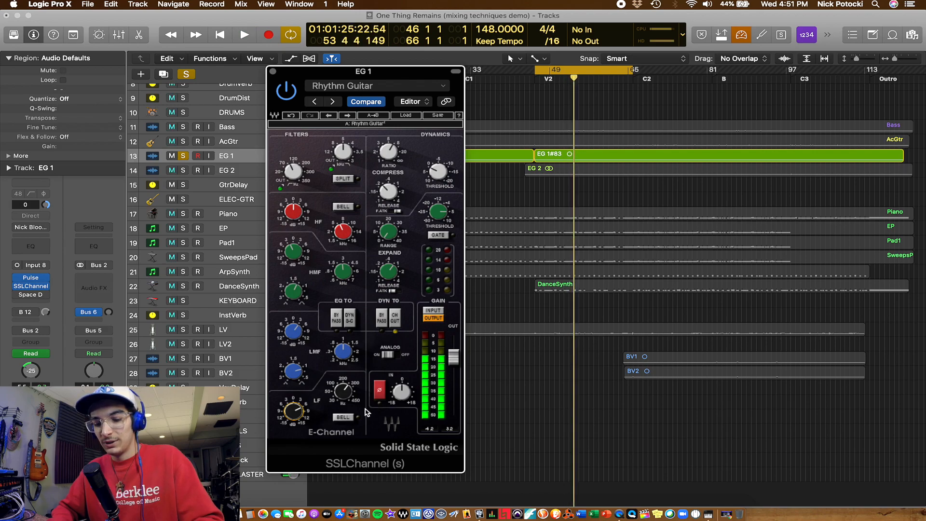
drag(380, 72, 397, 76)
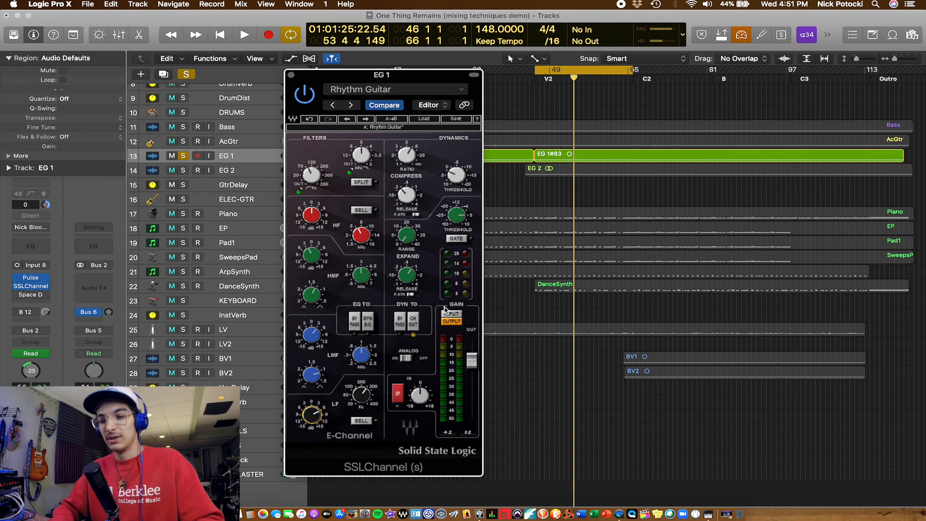
click(290, 75)
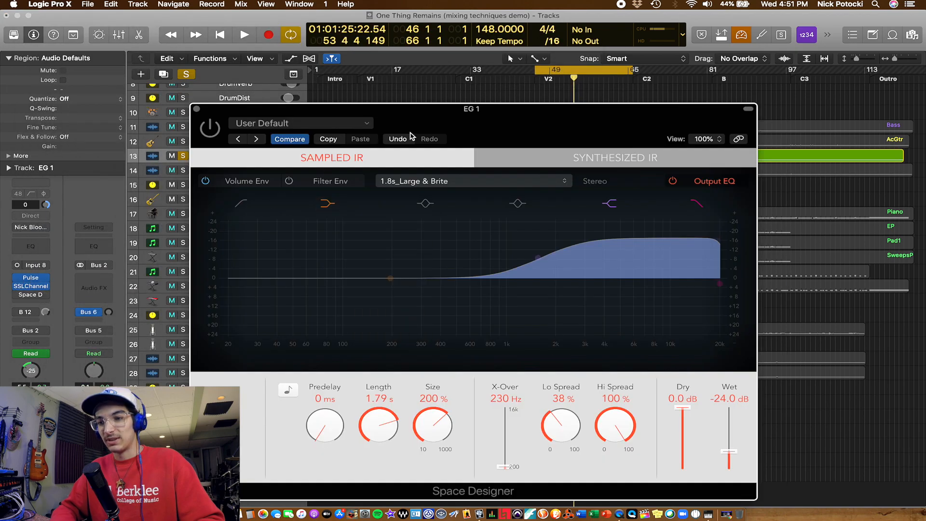
- Compare EG 1 with Space Designer off and on during playback, leave the reverb enabled, and close the plug-in
drag(439, 123, 437, 91)
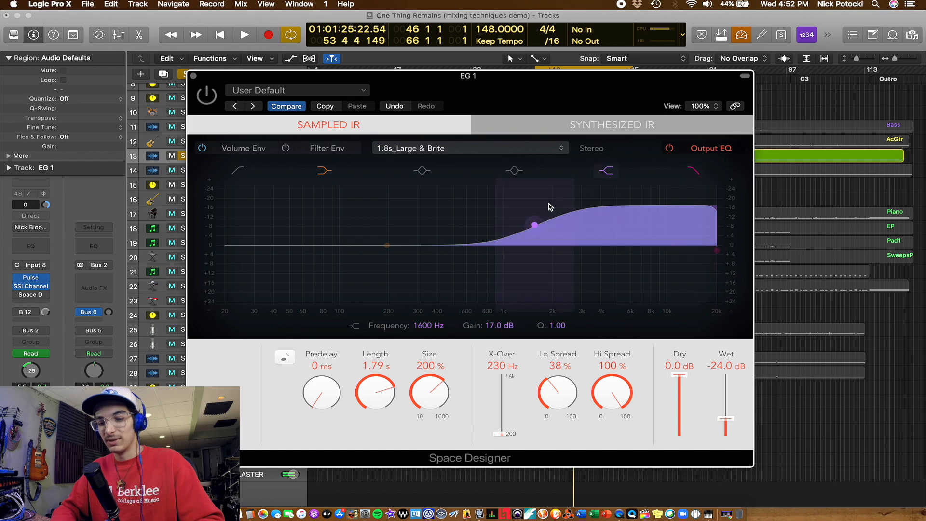
mouse_move(524, 105)
mouse_down()
mouse_move(502, 102)
mouse_move(526, 107)
mouse_up()
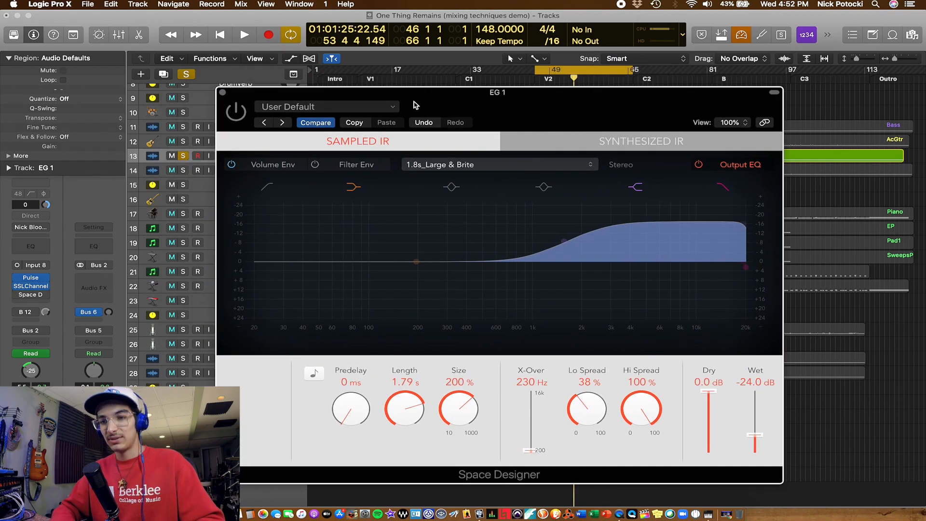
key(space)
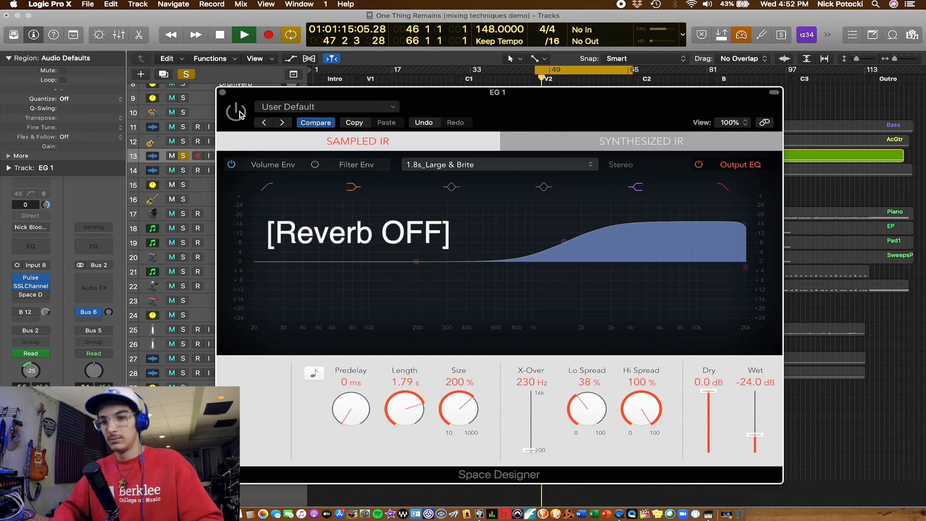
click(236, 112)
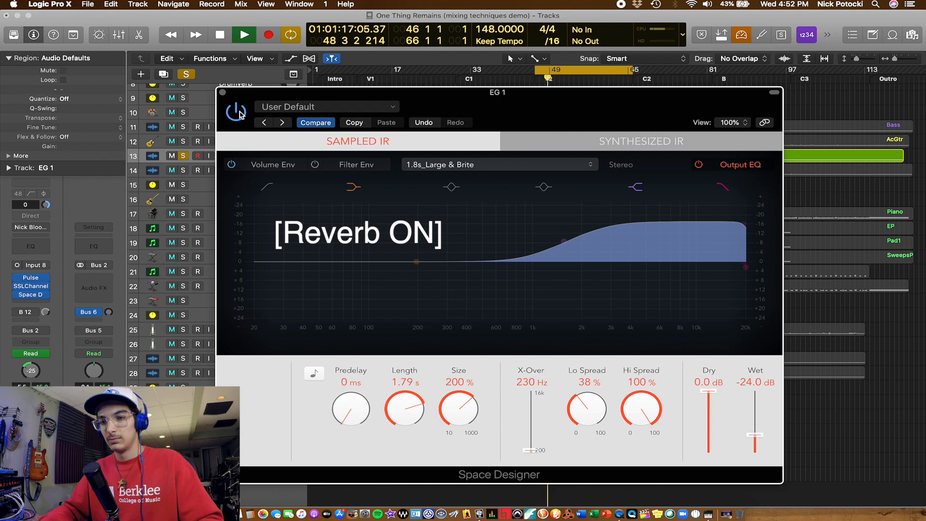
click(239, 114)
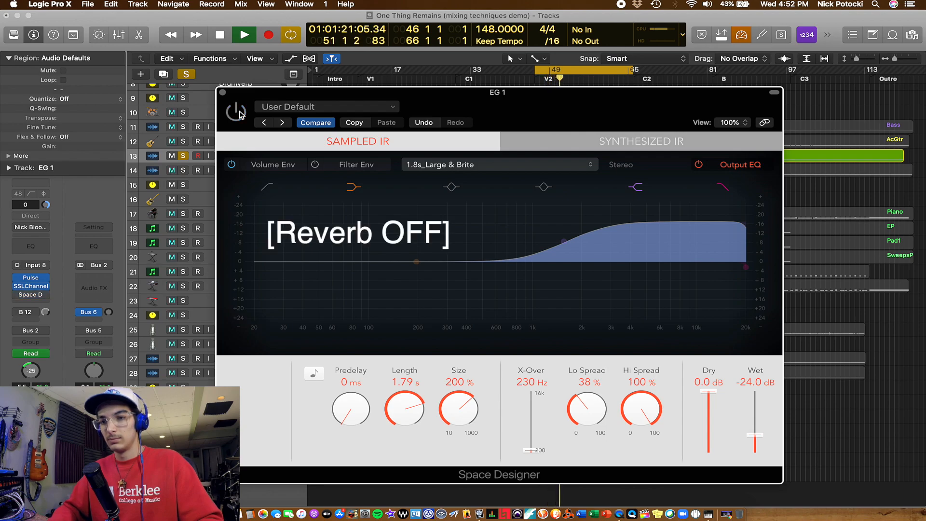
click(239, 113)
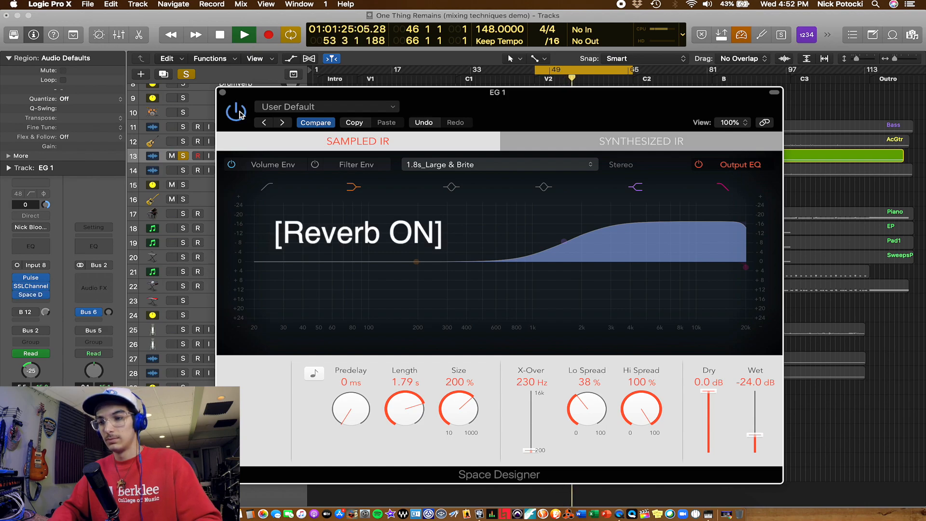
key(space)
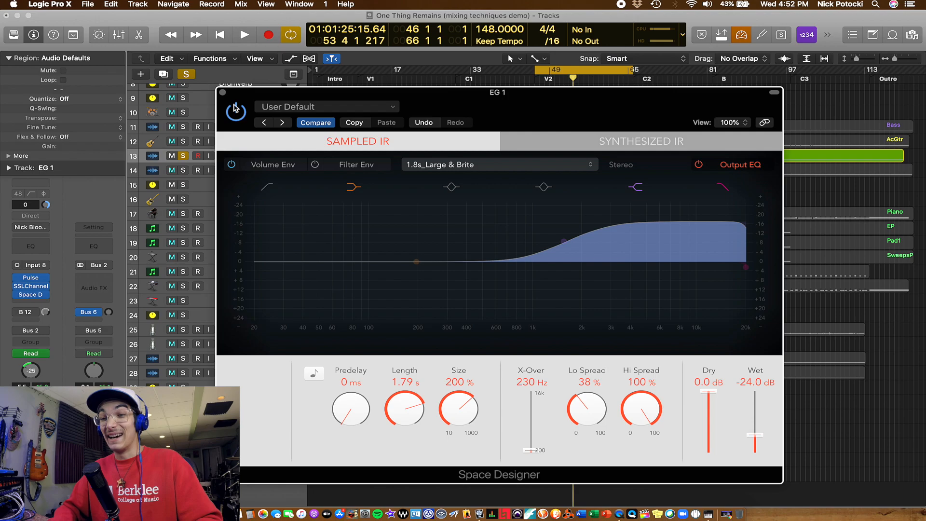
drag(239, 96, 249, 92)
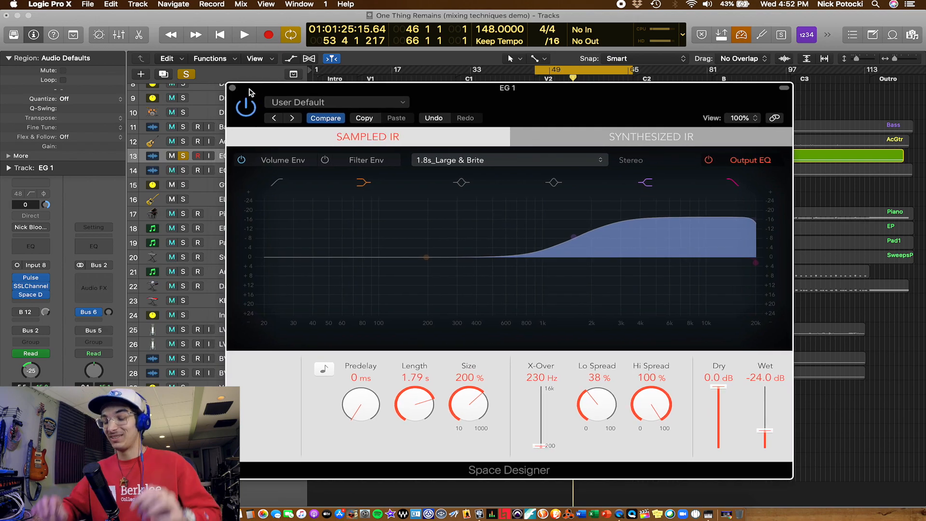
click(232, 87)
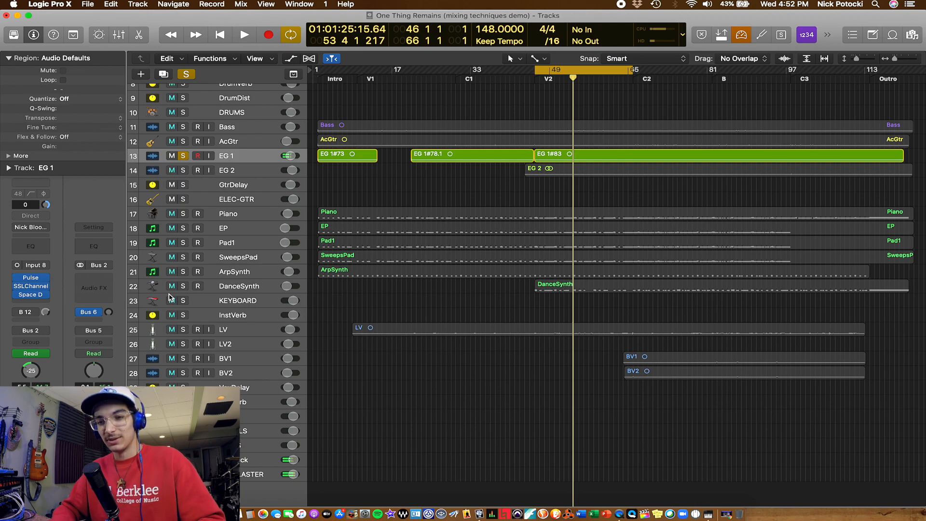
- With the mixer shown, audition EG 1 and EG 2 soloed together with the EG 1 plug-ins off and on, ending with all solos cleared
click(183, 170)
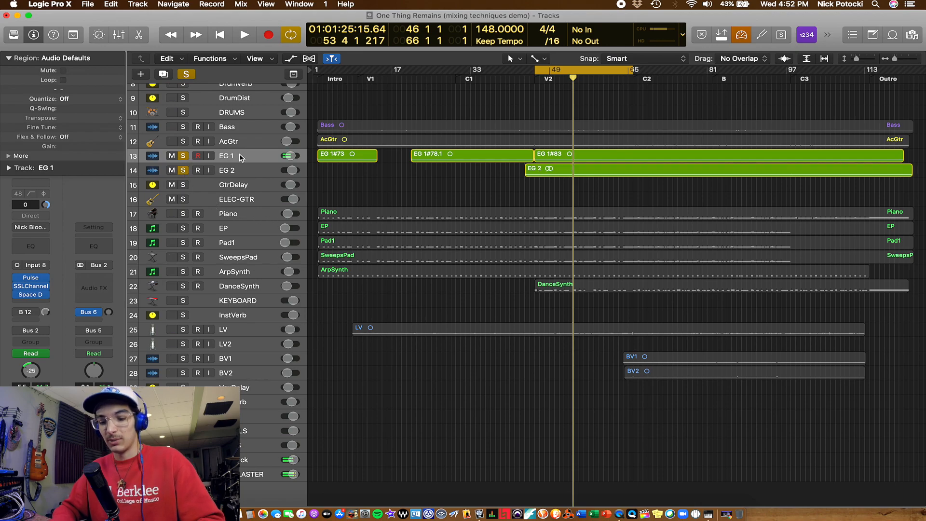
key(x)
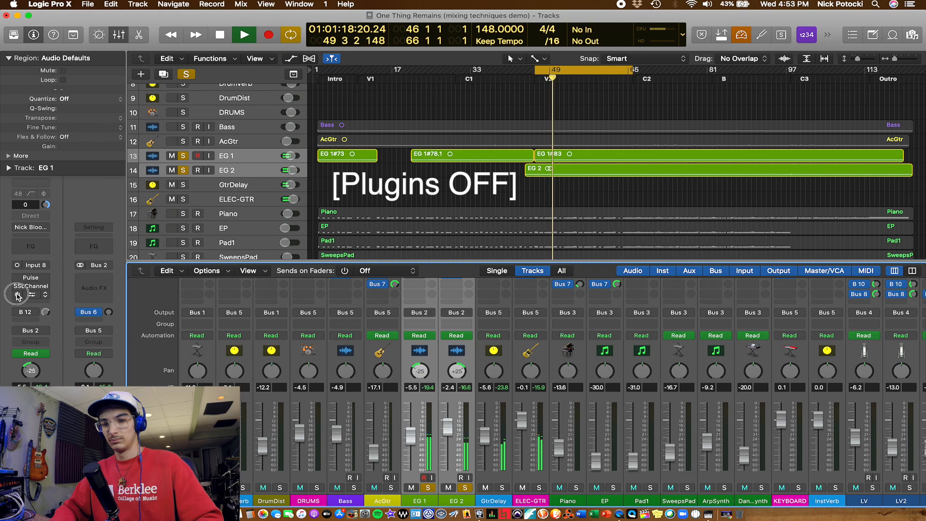
drag(18, 294, 17, 264)
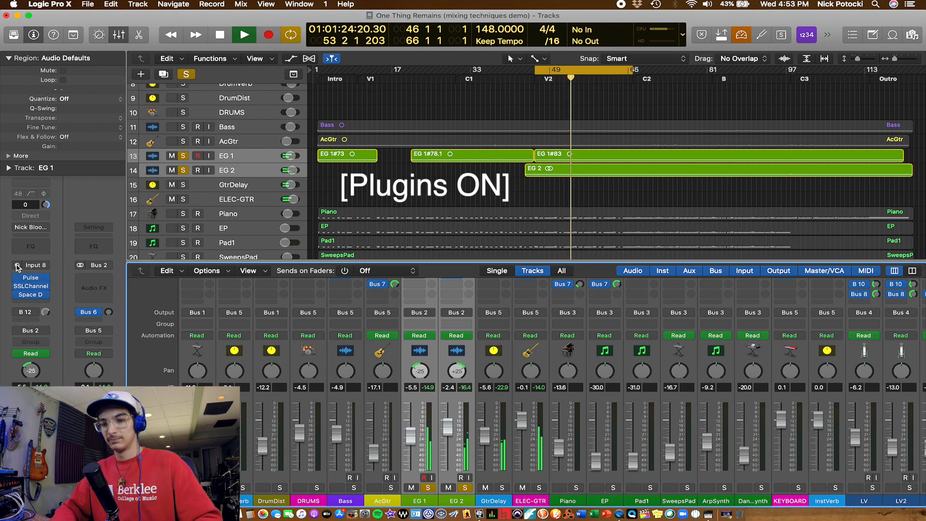
key(space)
click(186, 74)
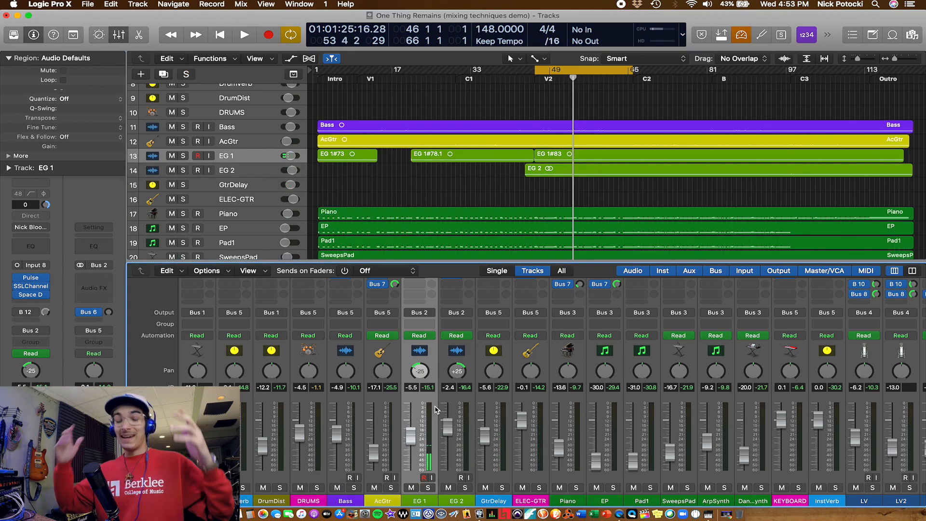